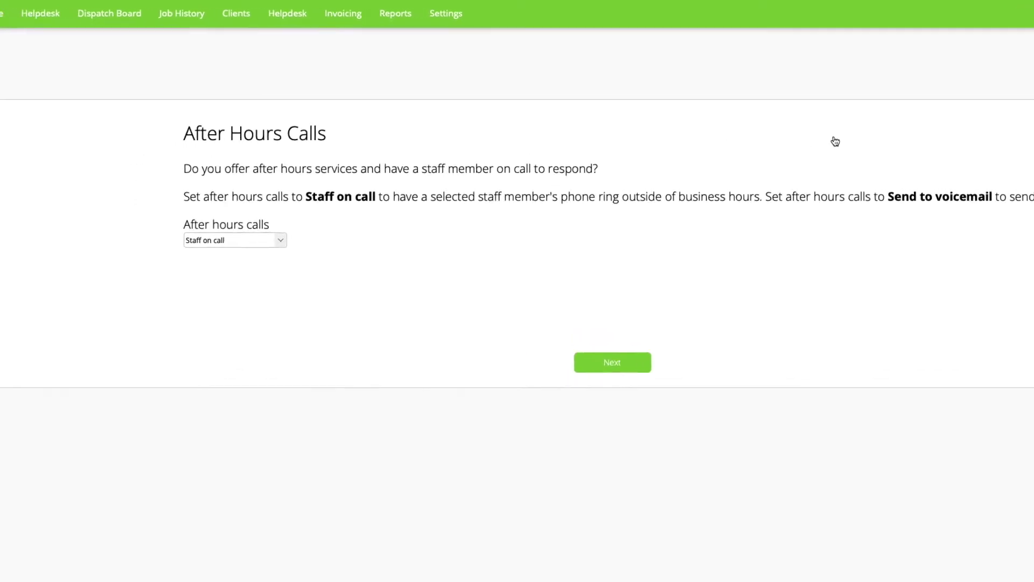
# Set after hours calls to Staff on call, then bring up the automatic recording choices for the Call Recording stage
pyautogui.click(209, 224)
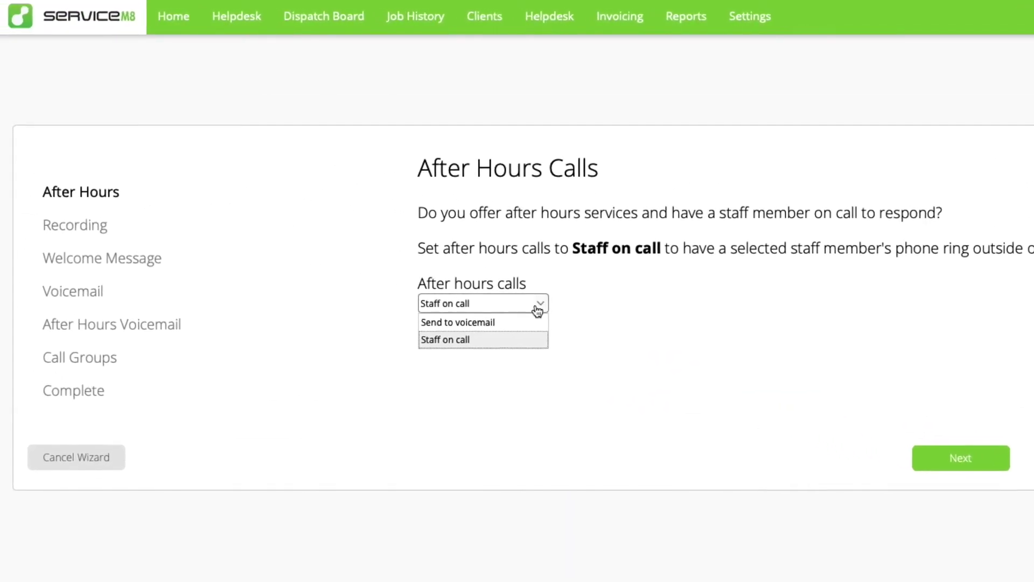
pyautogui.click(518, 344)
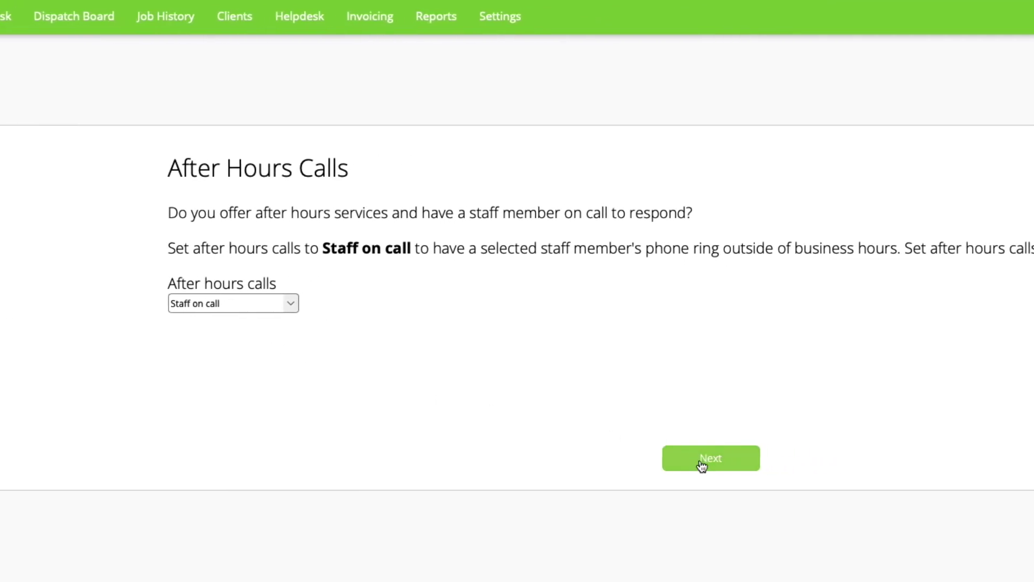
pyautogui.click(955, 462)
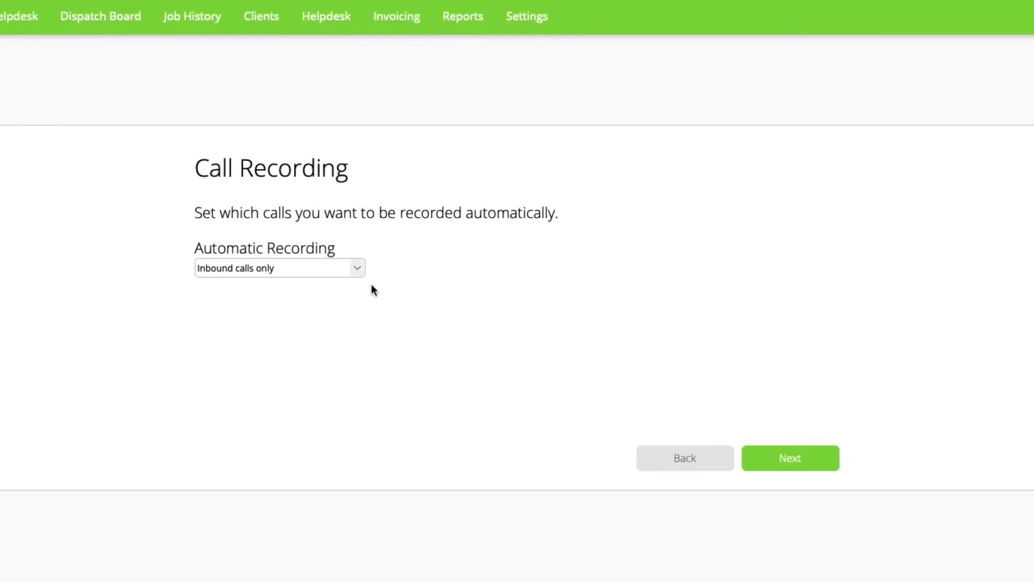
pyautogui.click(311, 277)
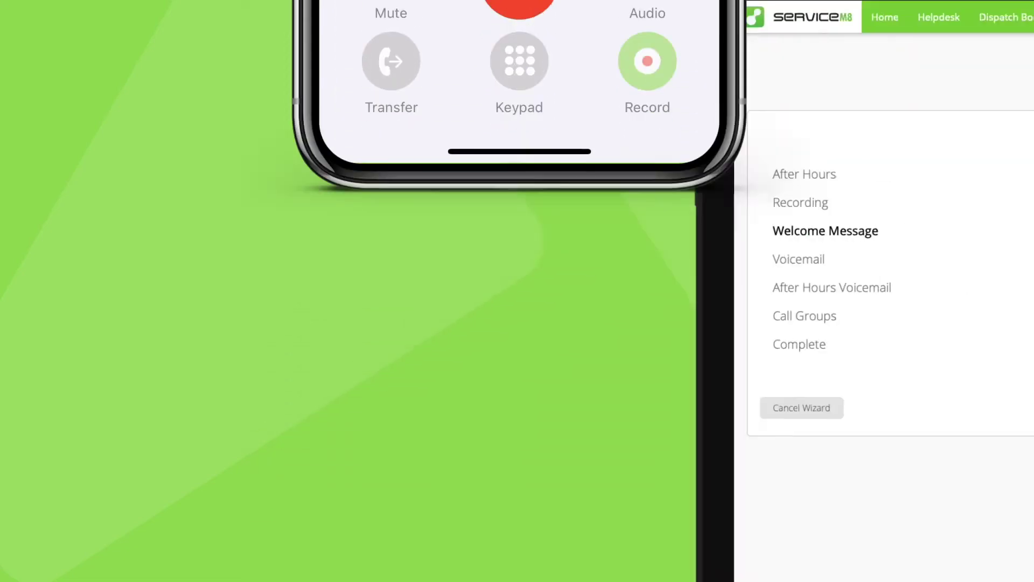
# Enter the text-to-speech welcome message "Welcome to Johns Plumbing. This call is recorded for quality assurance."
pyautogui.write('Welcome t')
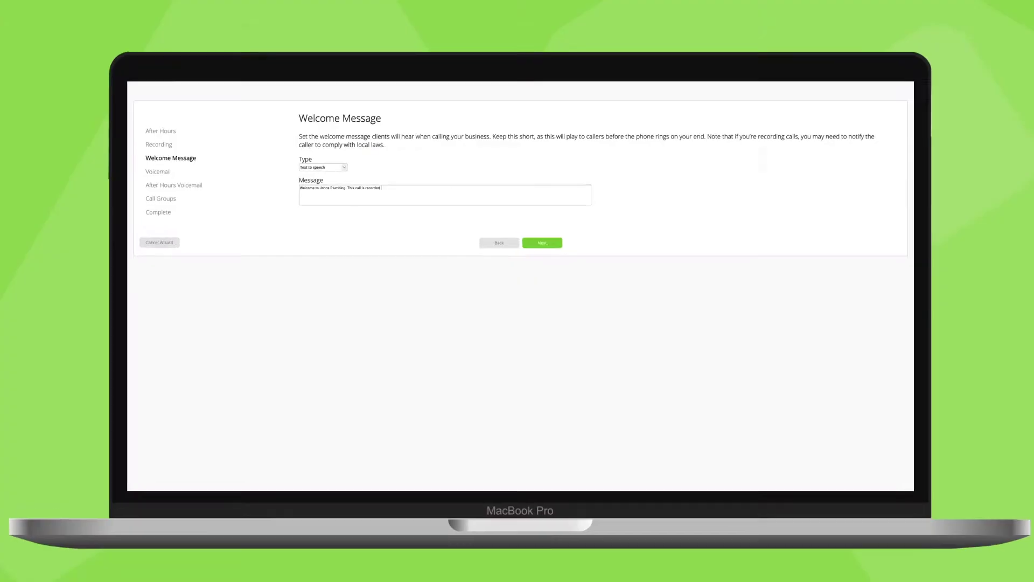
pyautogui.write('for quality assurance.')
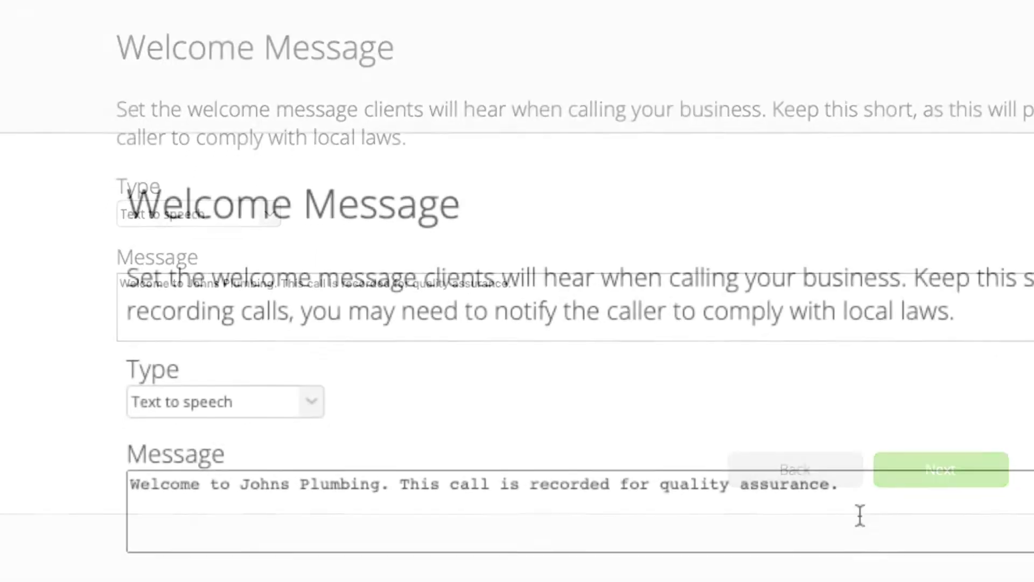
# Clear the entire welcome message text
pyautogui.moveTo(804, 407); pyautogui.dragTo(601, 407)
pyautogui.moveTo(333, 414); pyautogui.dragTo(162, 409)
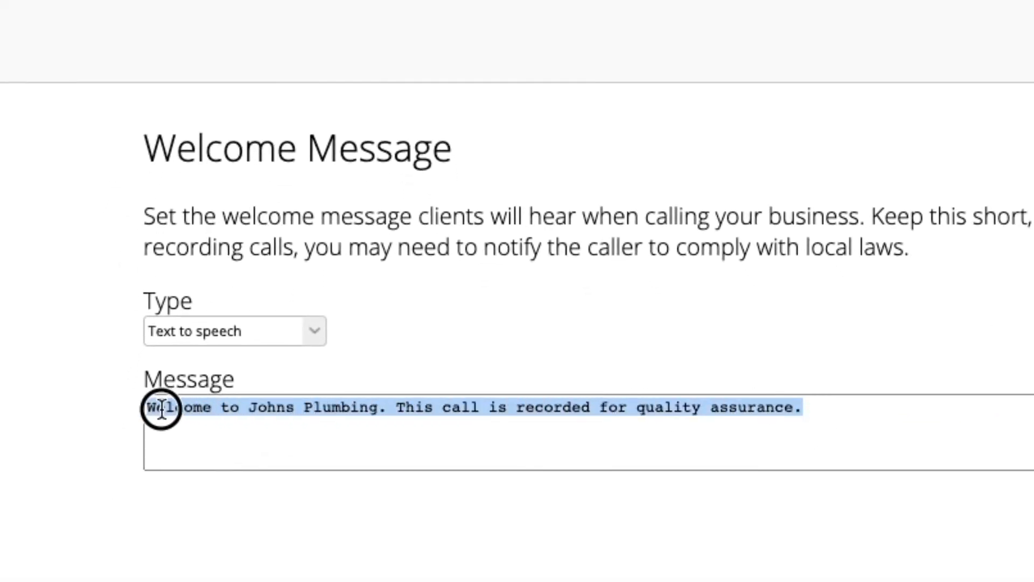
pyautogui.press('BackSpace')
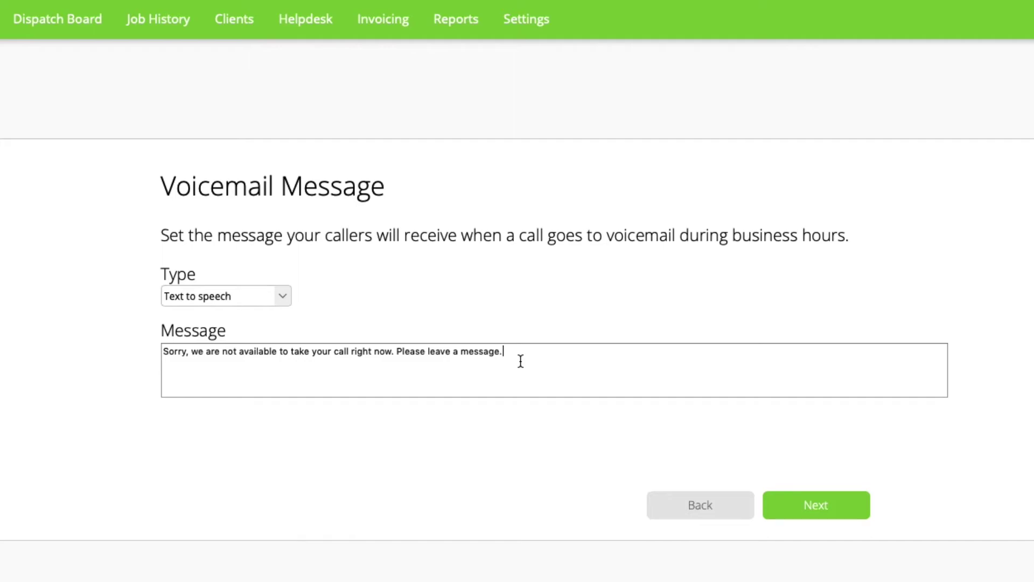
# Enter after-hours voicemail text "Thanks for calling Johns Plumbing. We are closed at the moment, but please leave a message and we will get back to you."
pyautogui.click(825, 517)
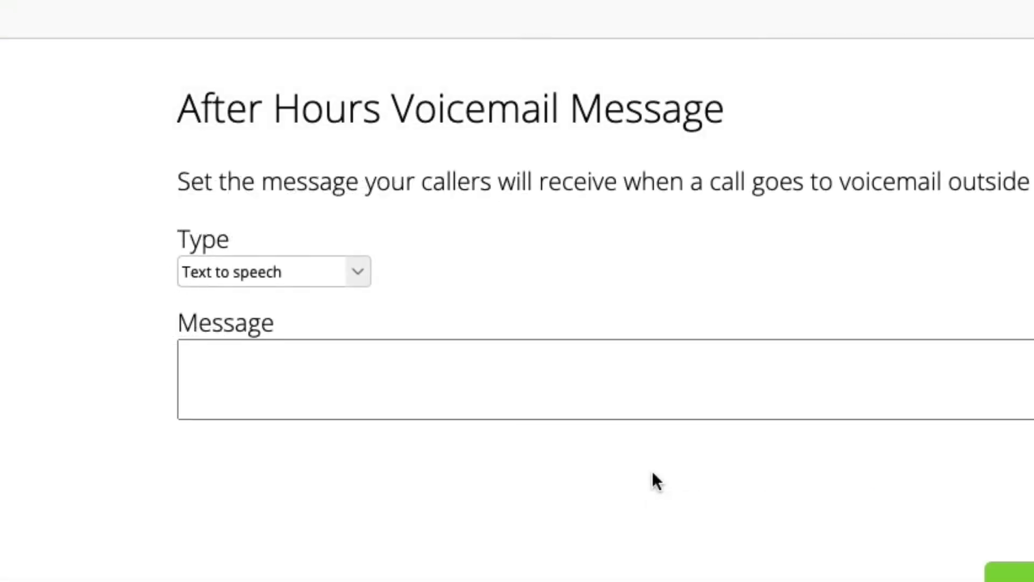
pyautogui.click(574, 402)
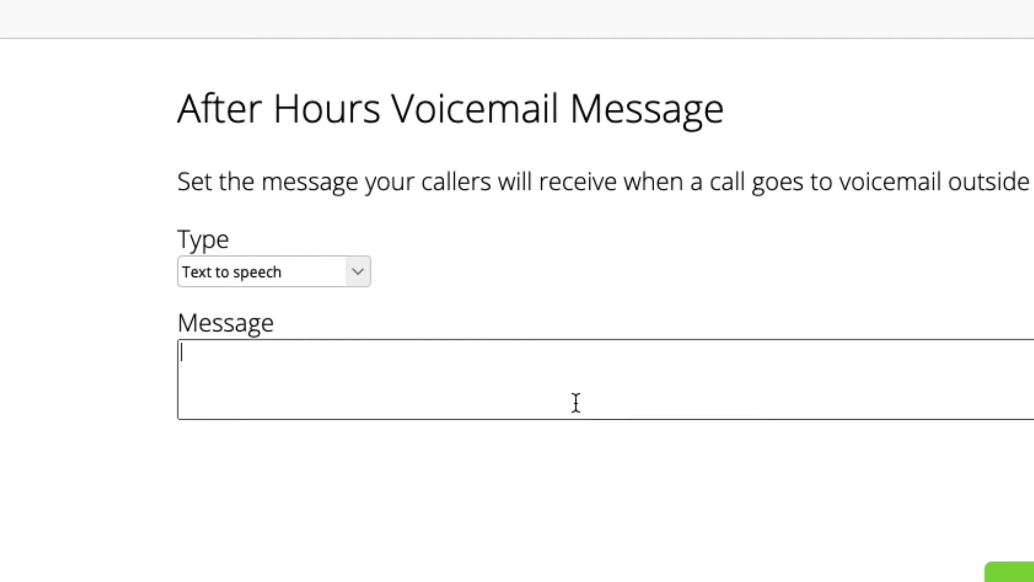
pyautogui.write('Thanks for calling Johns Plumbing. We are closed at the moment, but please leave a message')
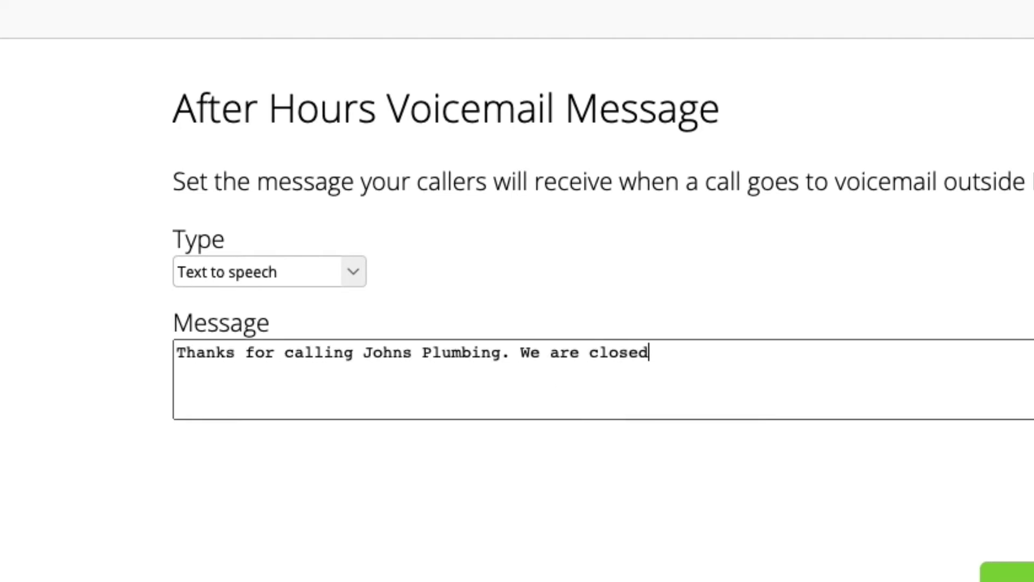
pyautogui.write(' and we will get back to ')
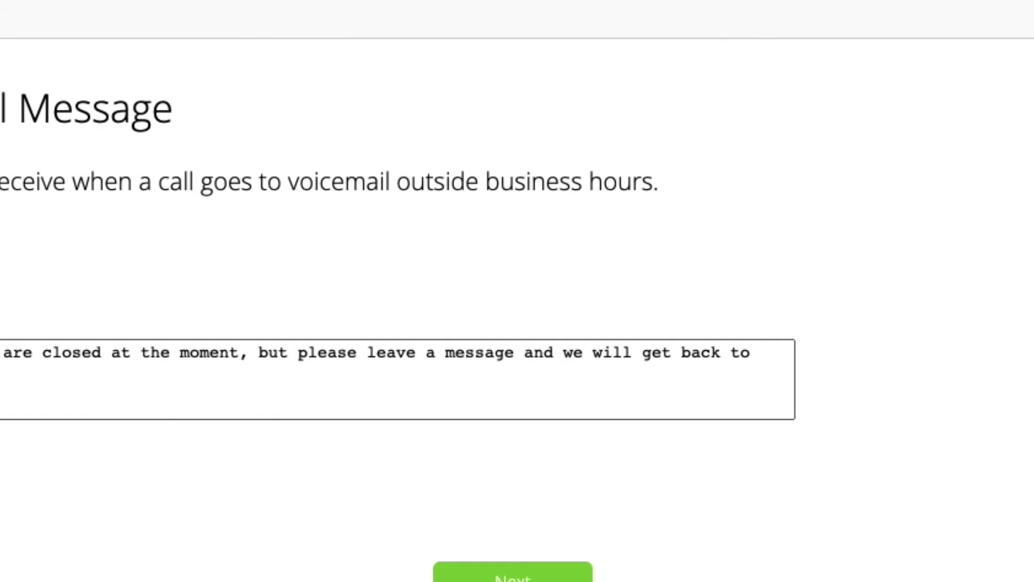
pyautogui.write('you.')
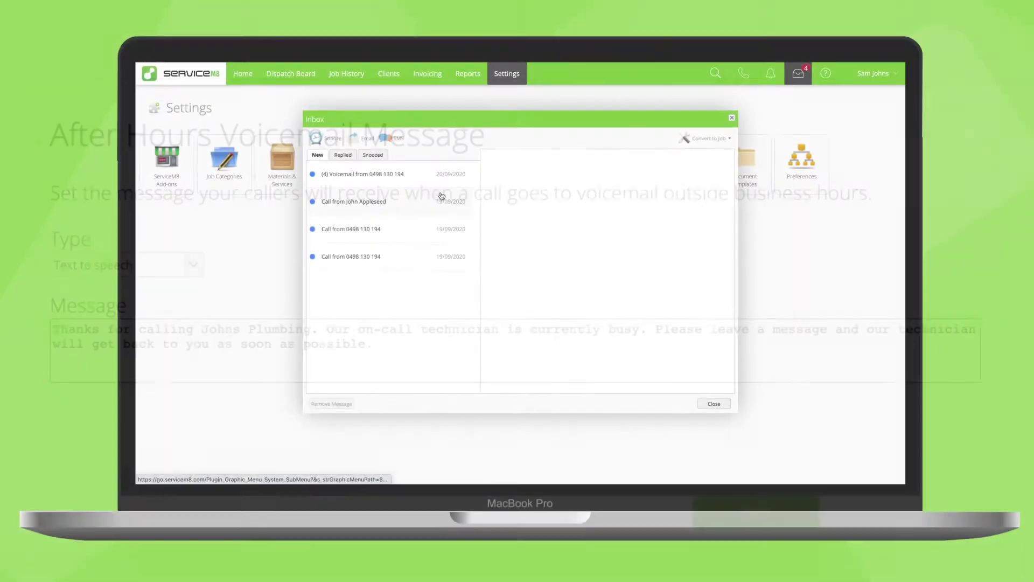
# View the most recent voicemail in the inbox and continue the wizard past the after hours voicemail message
pyautogui.click(392, 173)
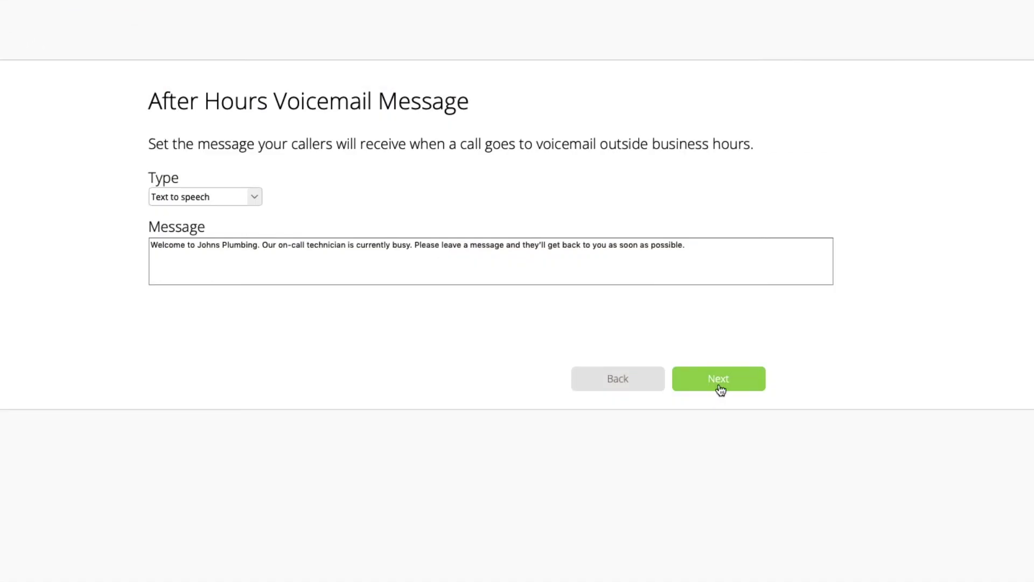
pyautogui.click(719, 380)
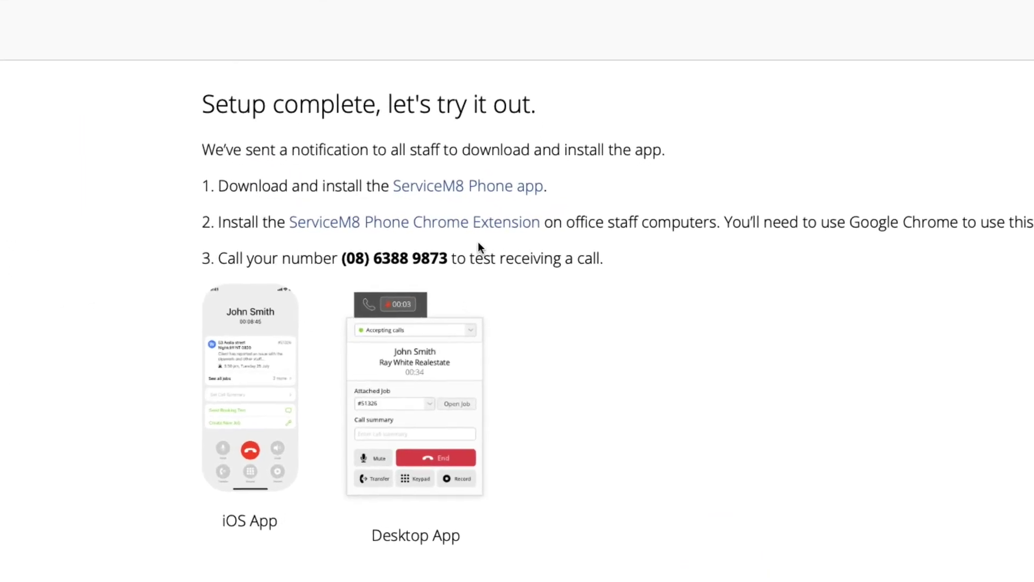
# Install the ServiceM8 Phone extension in Chrome using the extension link on the setup completion page
pyautogui.click(489, 231)
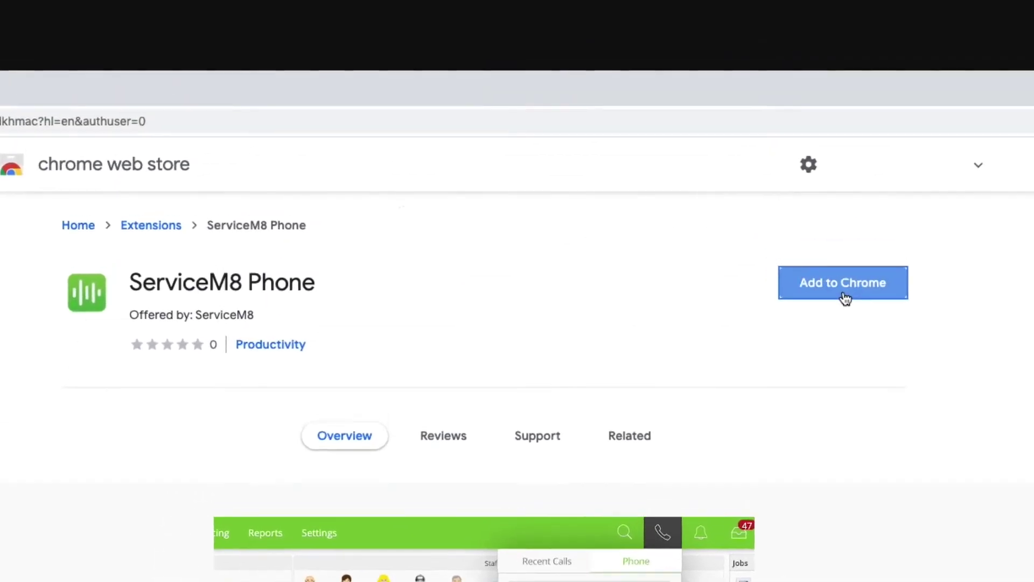
pyautogui.click(773, 130)
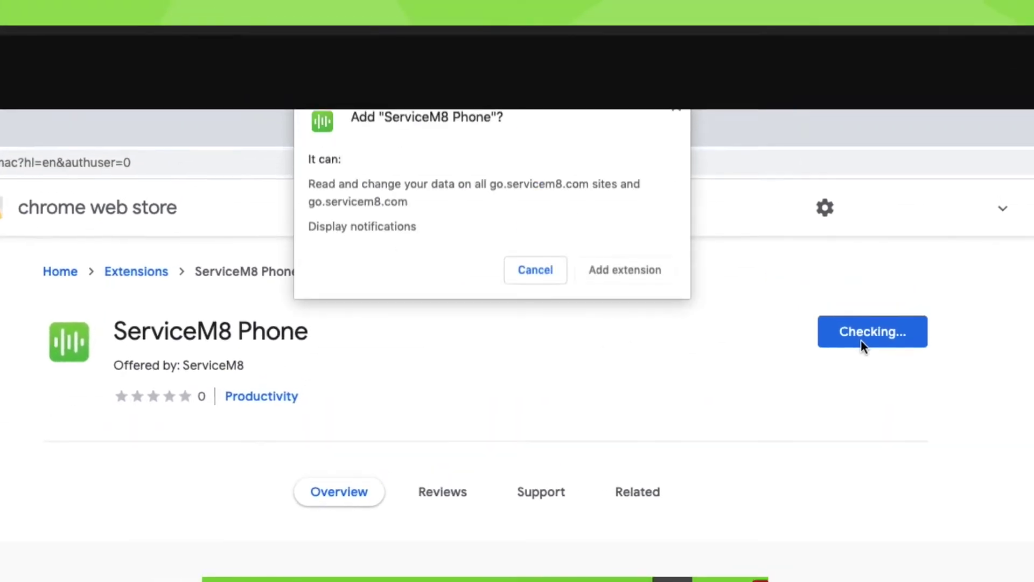
pyautogui.click(625, 274)
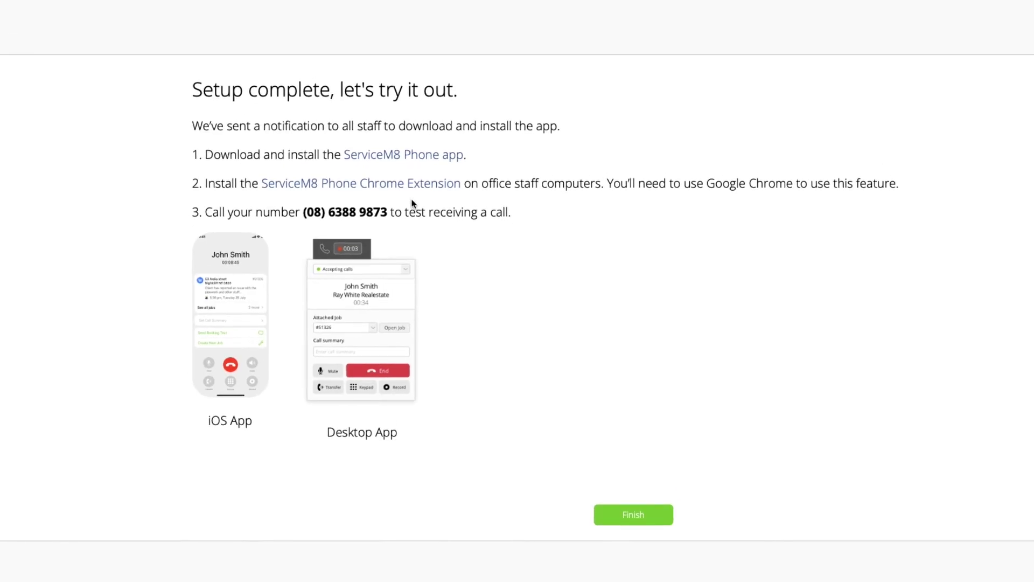
pyautogui.click(452, 186)
pyautogui.click(803, 124)
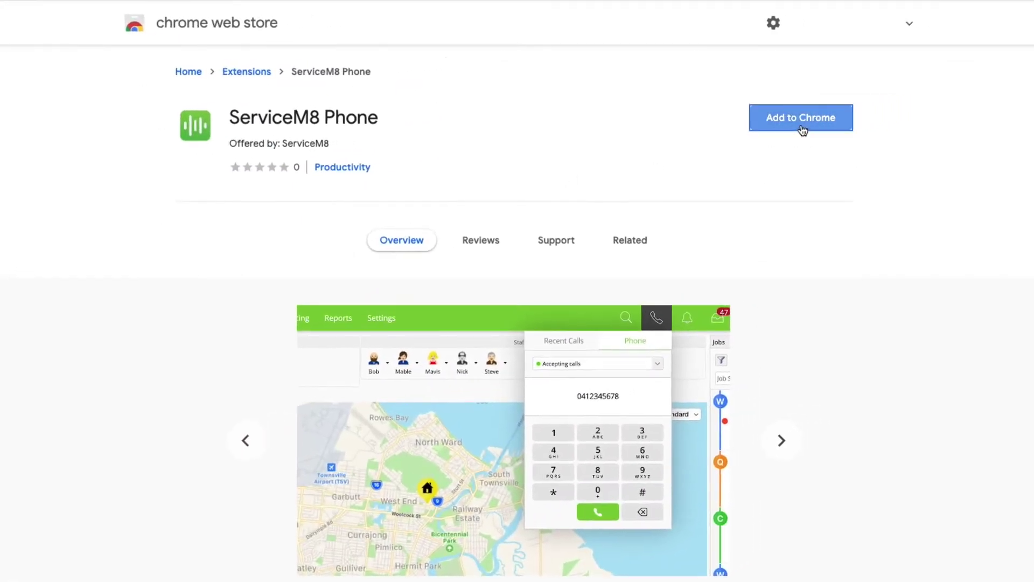
pyautogui.click(622, 90)
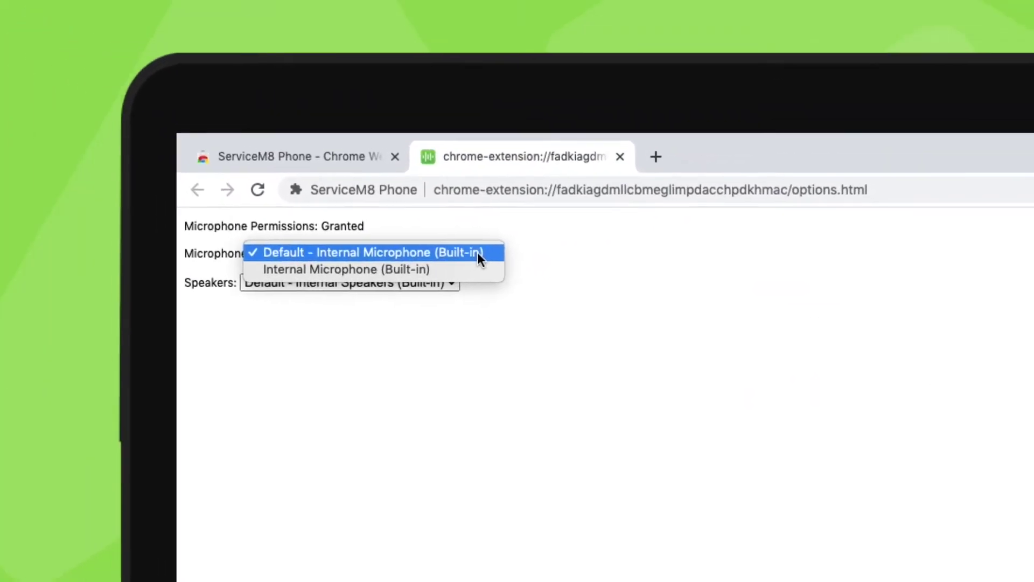
# Set the extension's microphone to Default - Internal Microphone (Built-in) and its speakers to Default - Internal Speakers (Built-in)
pyautogui.click(477, 252)
pyautogui.click(447, 283)
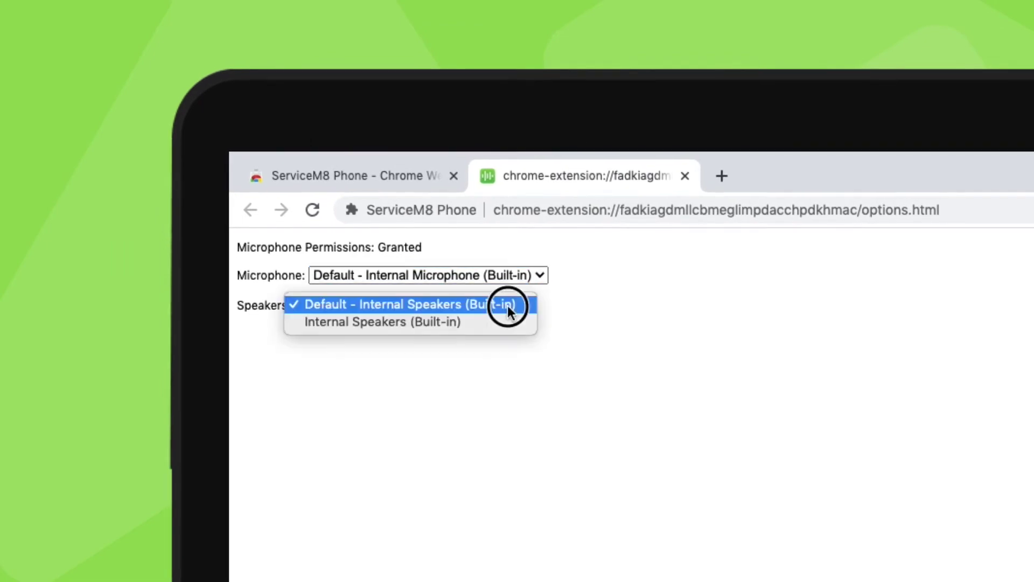
pyautogui.click(507, 305)
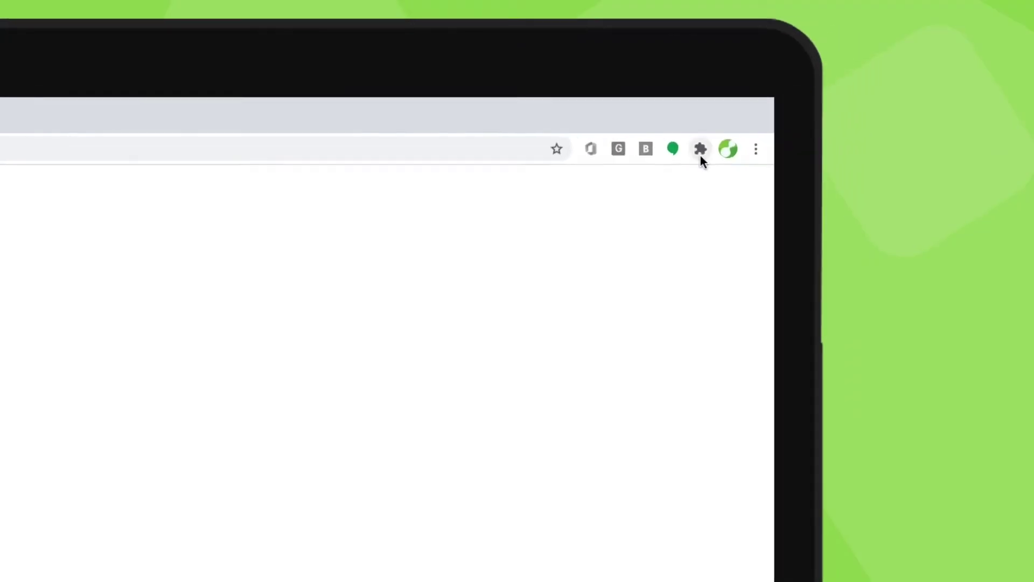
# Pin the ServiceM8 Phone extension in Chrome and close the extensions list
pyautogui.click(682, 155)
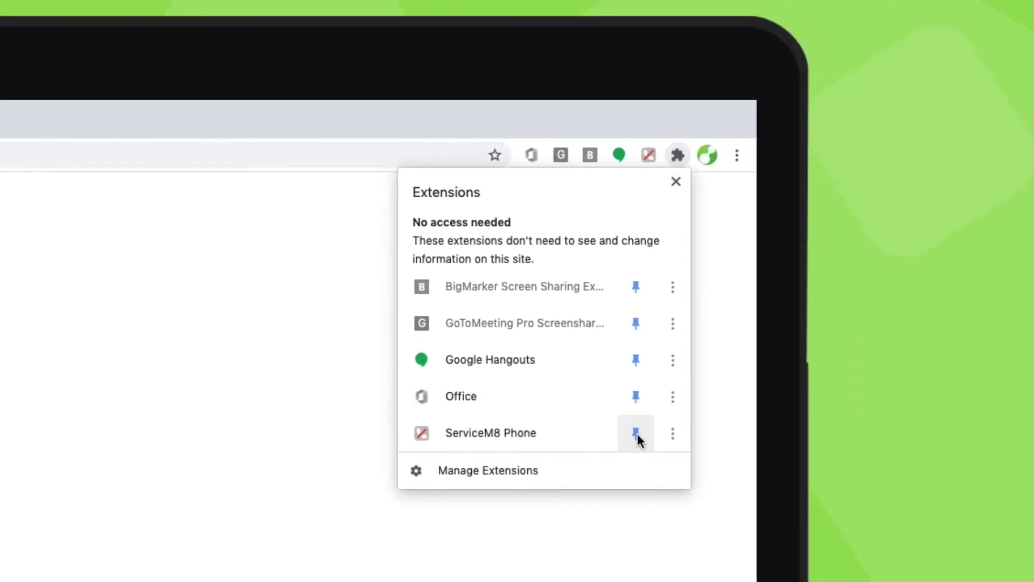
pyautogui.click(320, 439)
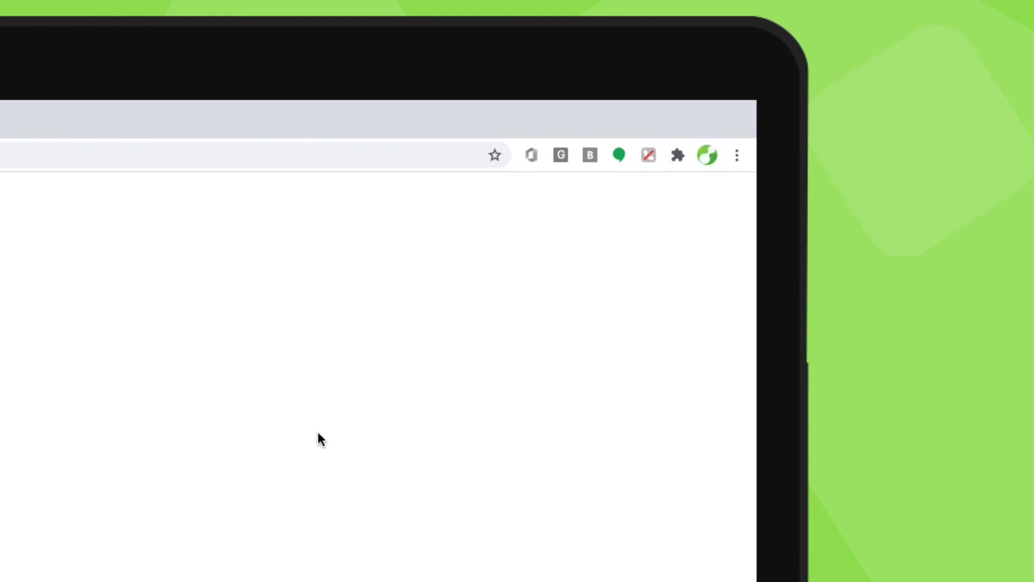
# View the ServiceM8 Phone extension's dial pad and its call availability options
pyautogui.click(644, 160)
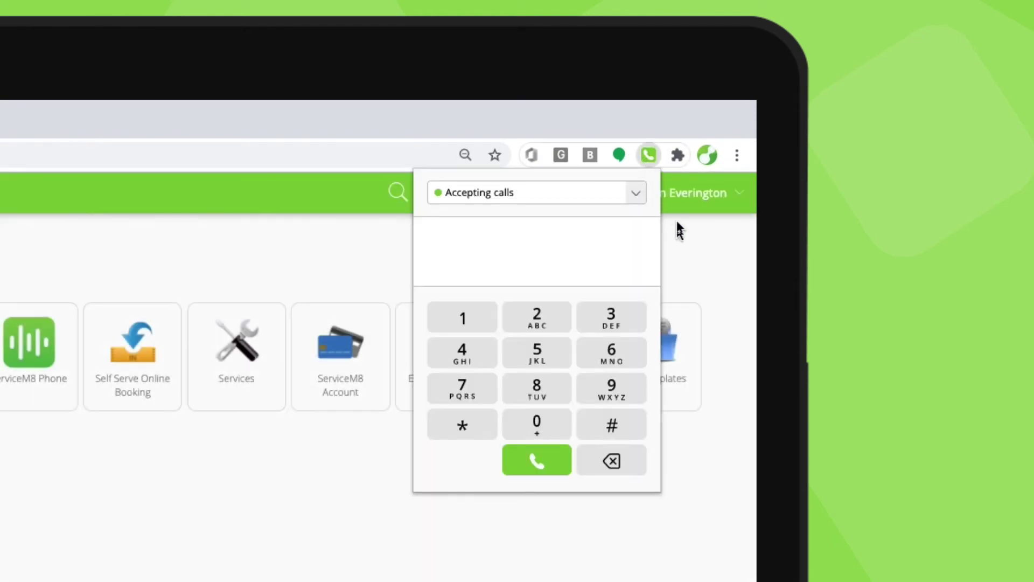
pyautogui.click(683, 247)
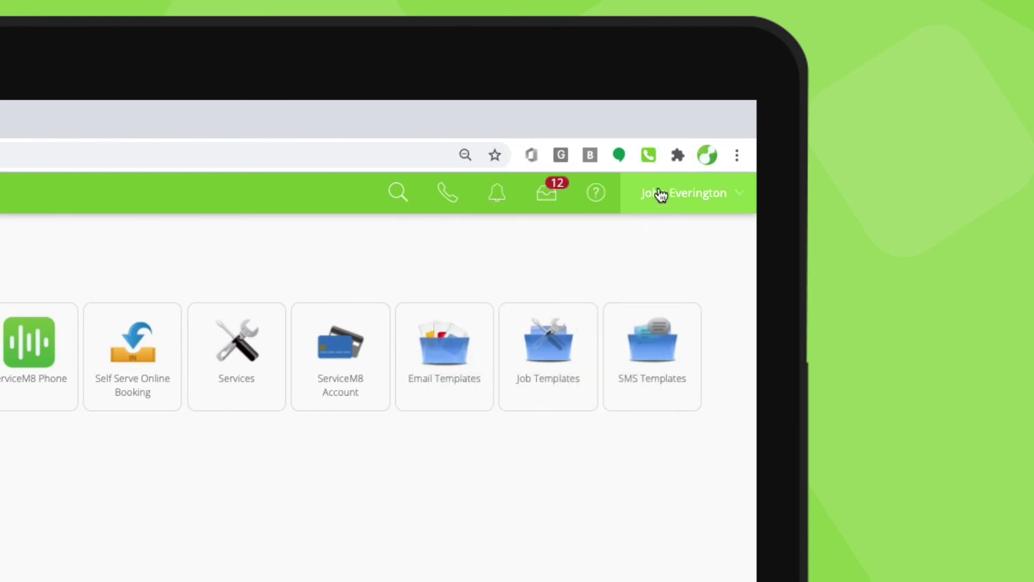
pyautogui.click(648, 156)
pyautogui.click(639, 195)
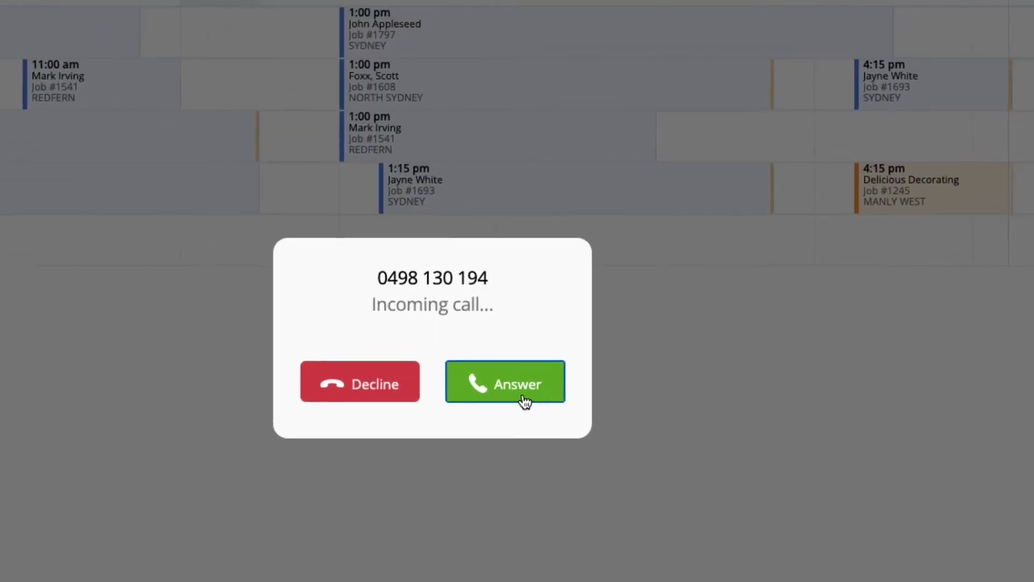
# Answer the incoming call over the dispatch board
pyautogui.click(605, 353)
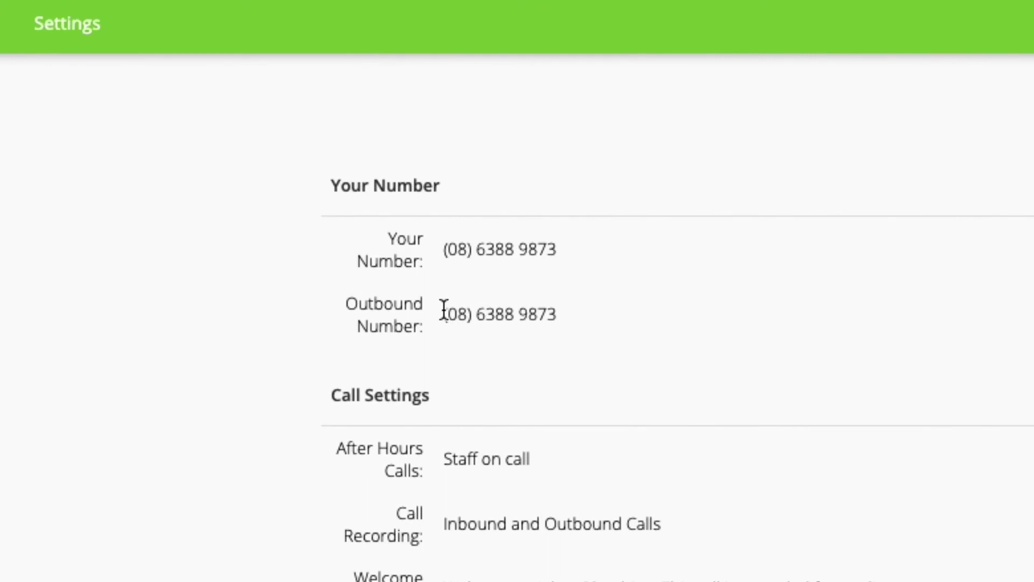
# Examine the outbound number in the phone settings
pyautogui.moveTo(444, 311); pyautogui.dragTo(596, 343)
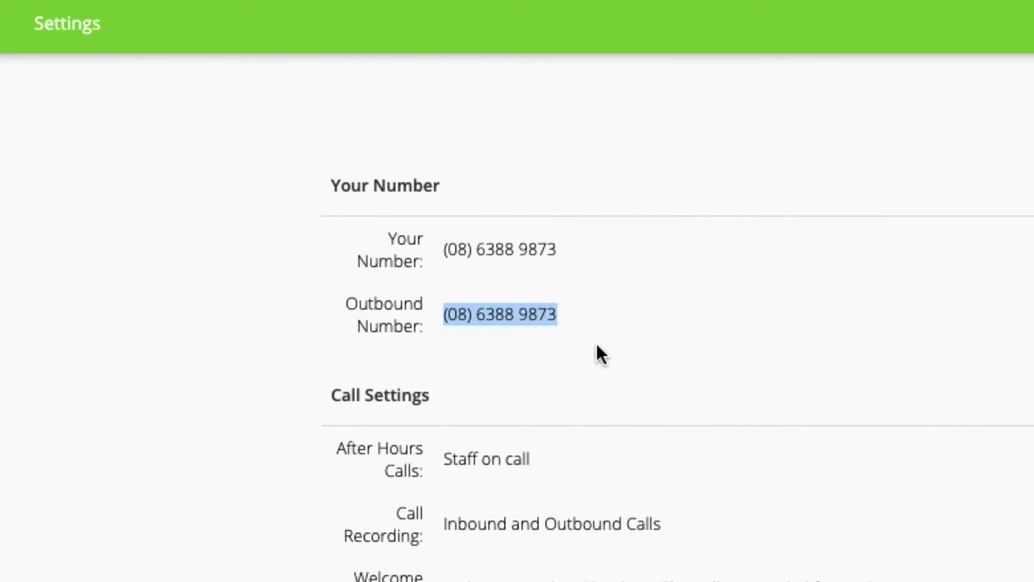
pyautogui.click(596, 344)
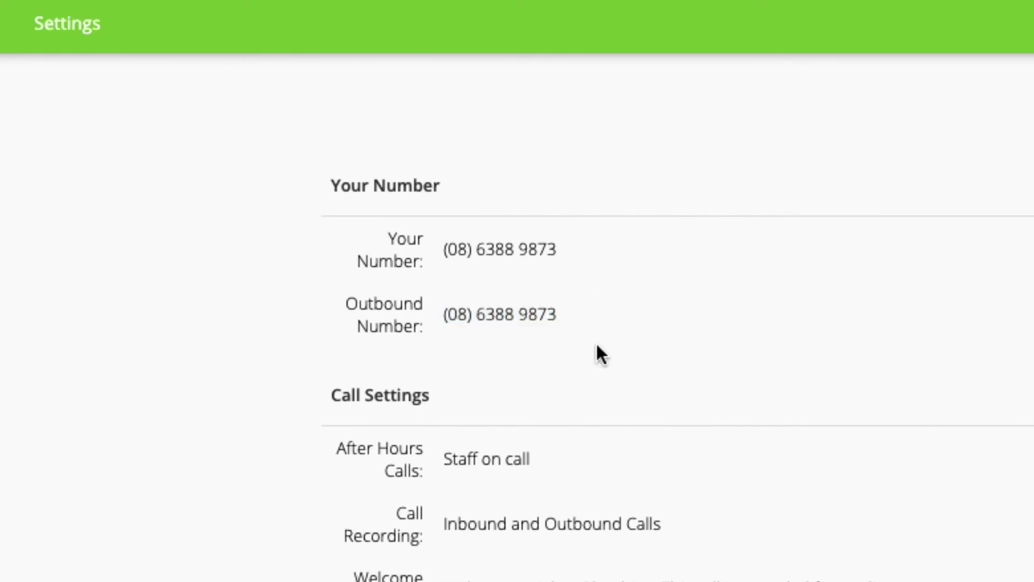